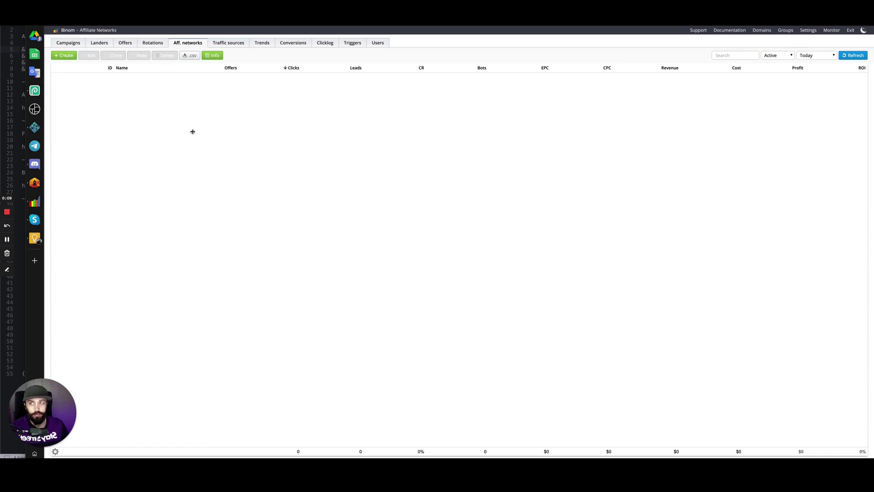
- Reload the Affiliate Networks page, which shows an empty list with zero totals
{"action": "left_click", "coordinate": [188, 42]}
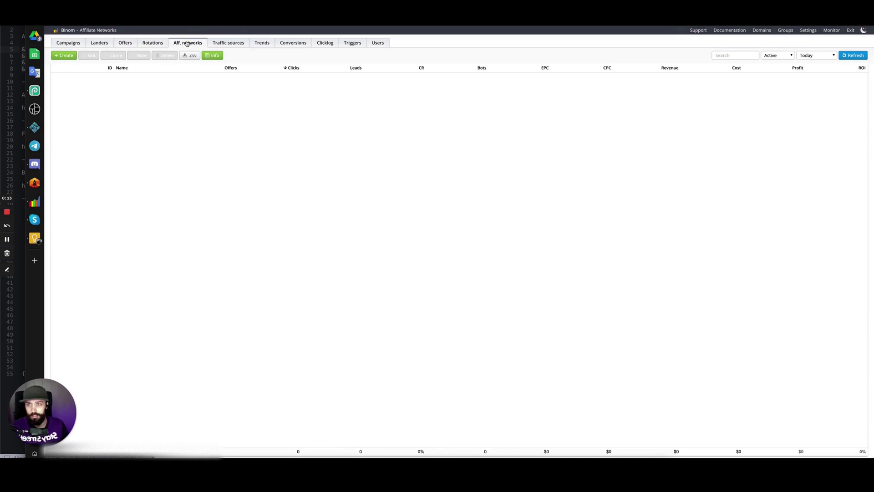
- Create a network named KeyAffiliates and paste {offer_url} into its Offer URL template
{"action": "left_click", "coordinate": [66, 56]}
{"action": "left_click", "coordinate": [441, 93]}
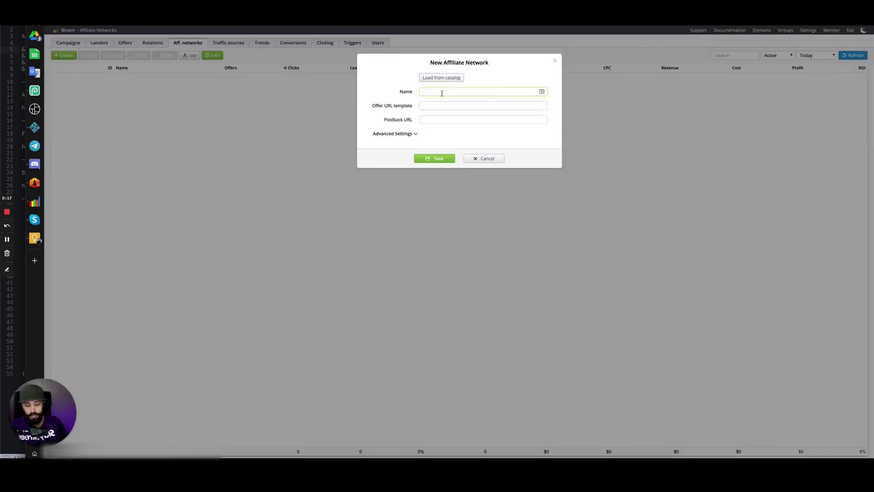
{"action": "type", "text": "Key"}
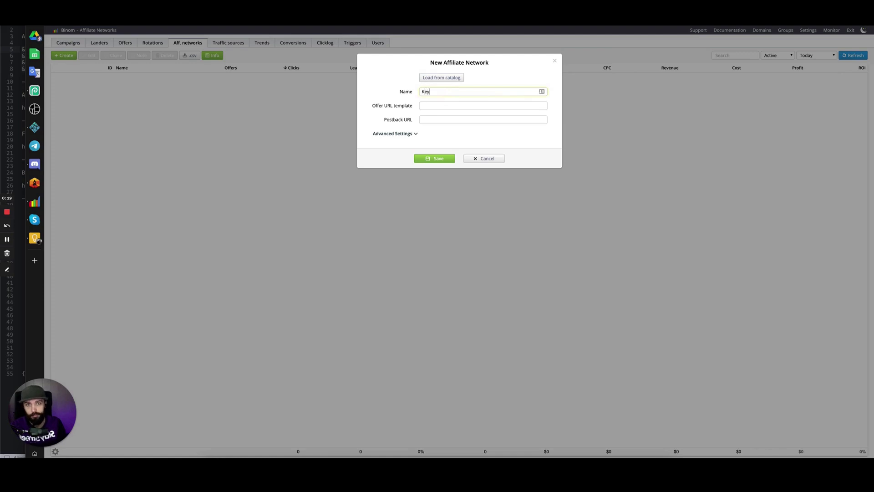
{"action": "type", "text": "Affiliates"}
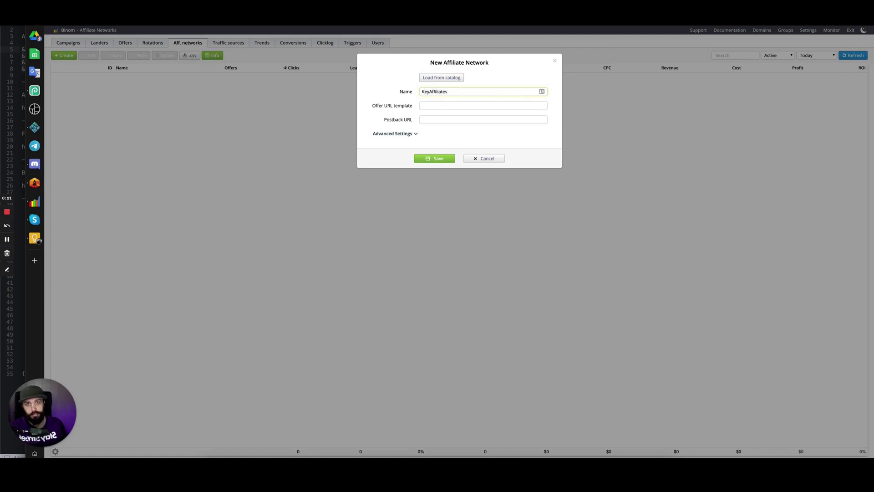
{"action": "left_click", "coordinate": [440, 105]}
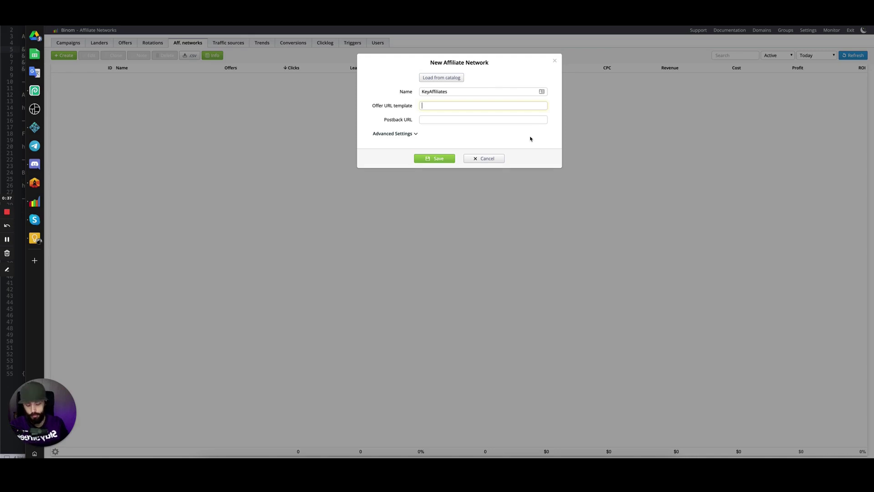
{"action": "type", "text": "{offer_url}"}
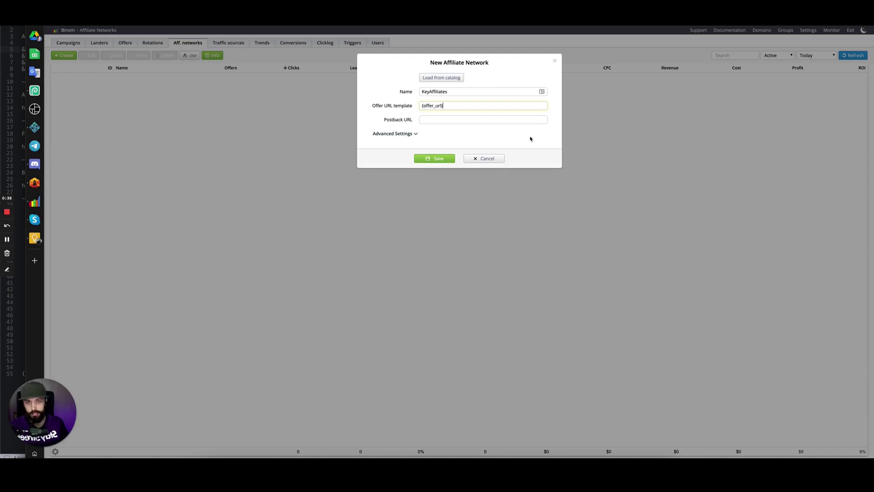
{"action": "left_click", "coordinate": [6, 37]}
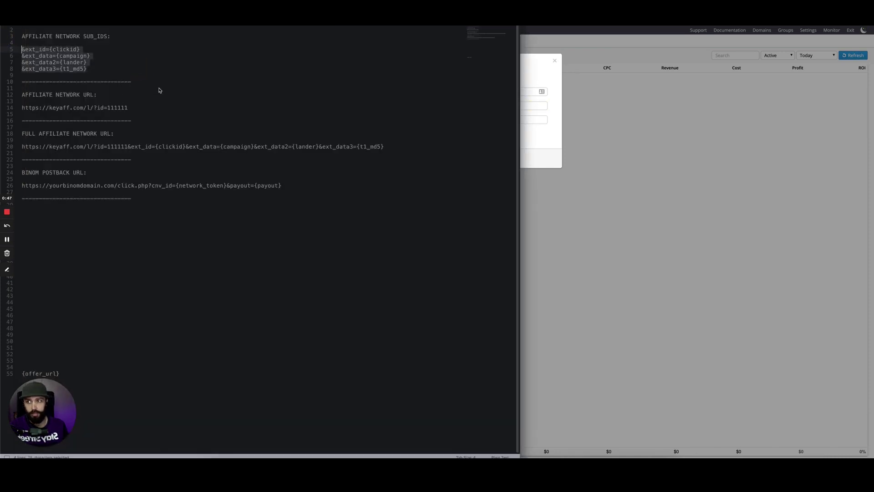
{"action": "left_click_drag", "start_coordinate": [134, 108], "coordinate": [10, 108]}
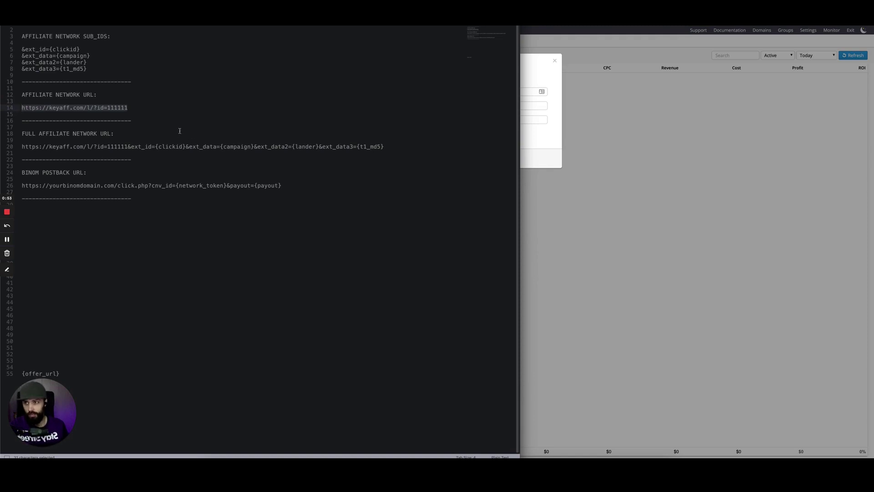
{"action": "left_click_drag", "start_coordinate": [88, 69], "coordinate": [19, 49]}
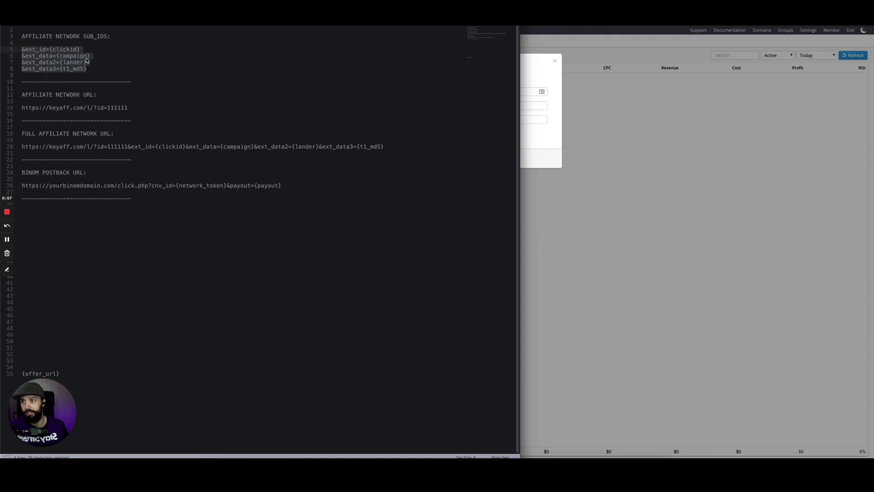
{"action": "left_click", "coordinate": [62, 50]}
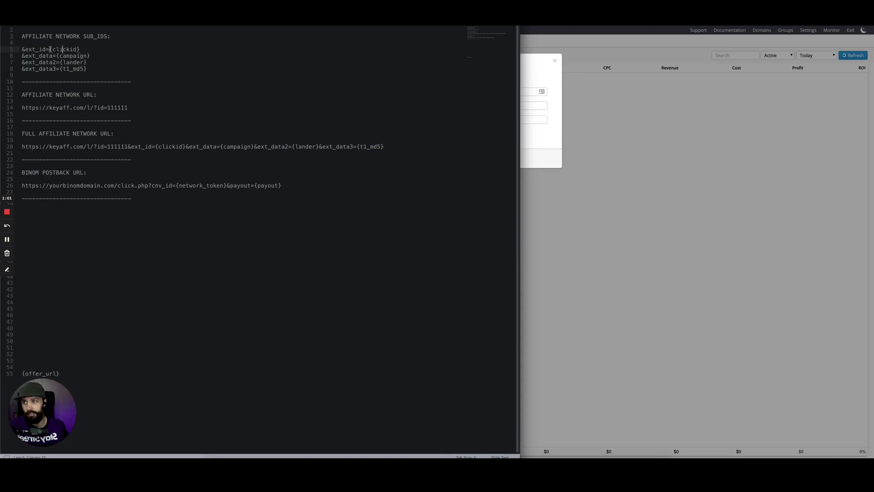
{"action": "left_click", "coordinate": [79, 49]}
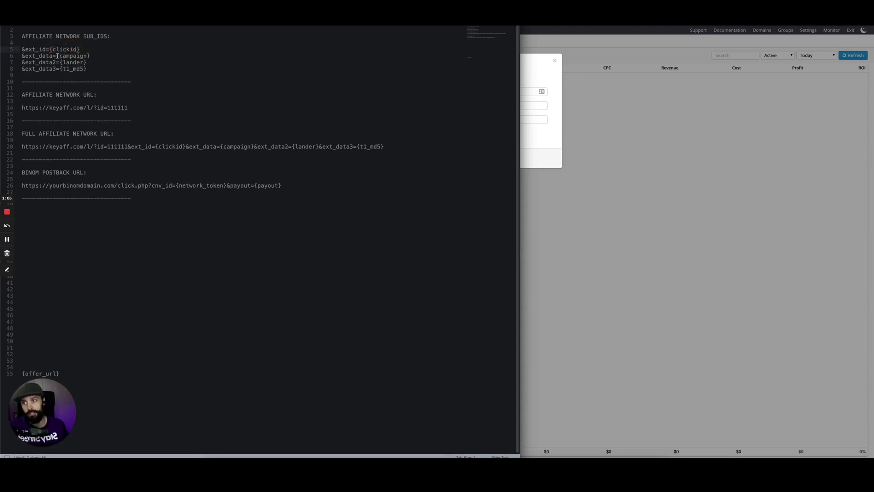
{"action": "left_click_drag", "start_coordinate": [57, 56], "coordinate": [95, 70]}
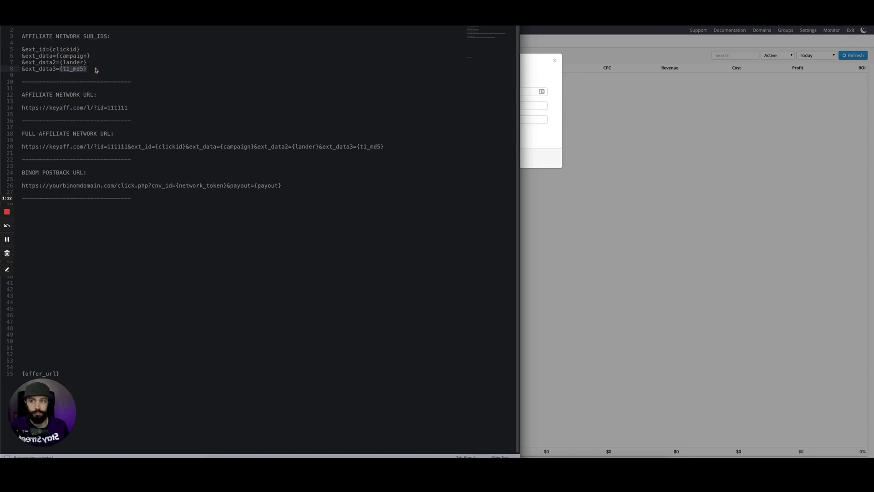
{"action": "left_click", "coordinate": [69, 69]}
{"action": "left_click", "coordinate": [69, 68]}
{"action": "left_click_drag", "start_coordinate": [69, 69], "coordinate": [63, 69]}
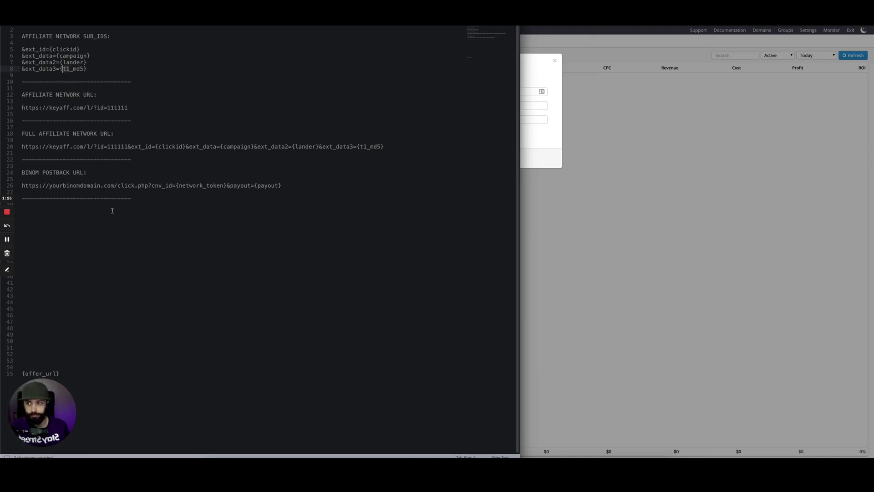
{"action": "left_click", "coordinate": [138, 100]}
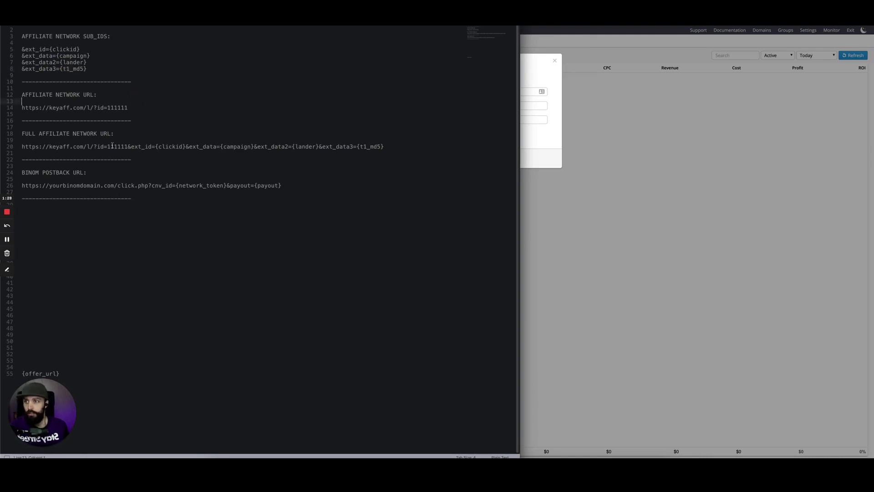
{"action": "left_click", "coordinate": [22, 146]}
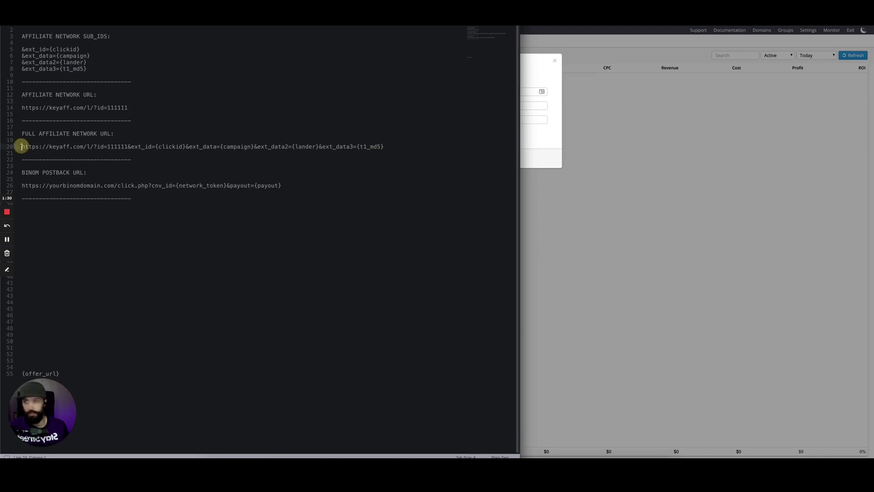
{"action": "left_click", "coordinate": [538, 119]}
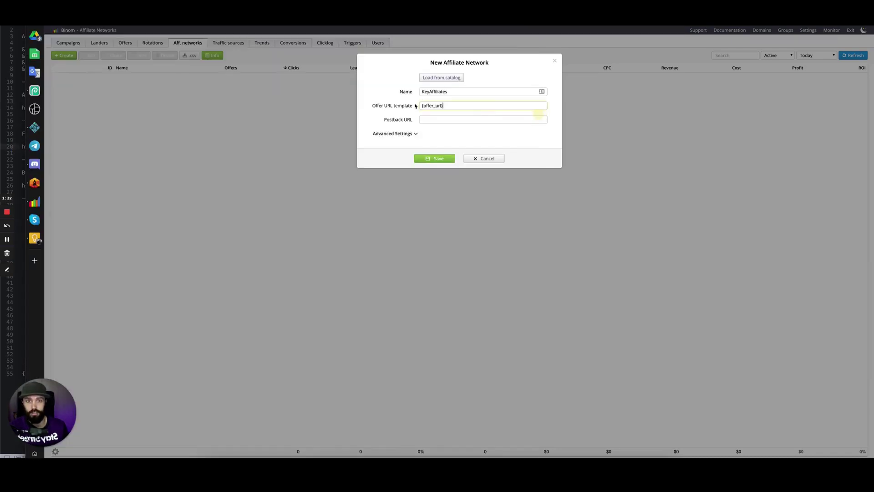
- Append the copied &ext_id={clickid}&ext_data={campaign}&ext_data2={lander}&ext_data3={t1_md5} parameters to the offer URL template
{"action": "left_click", "coordinate": [9, 48]}
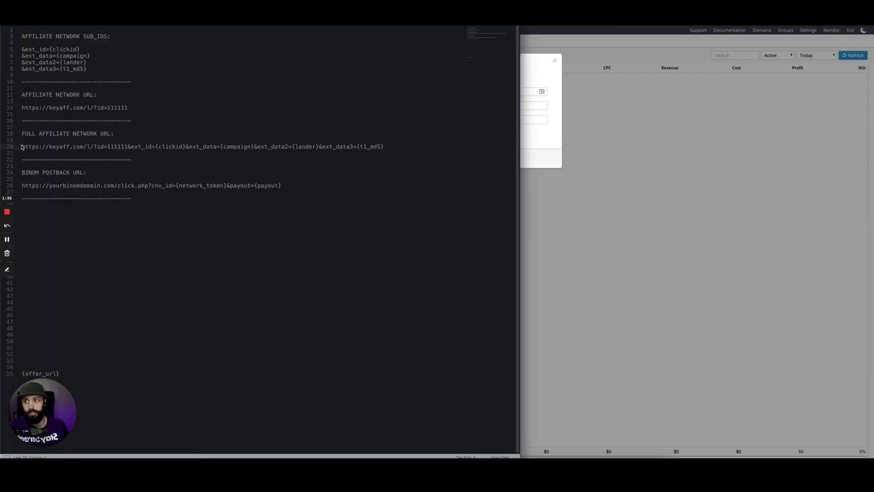
{"action": "left_click_drag", "start_coordinate": [23, 146], "coordinate": [224, 146]}
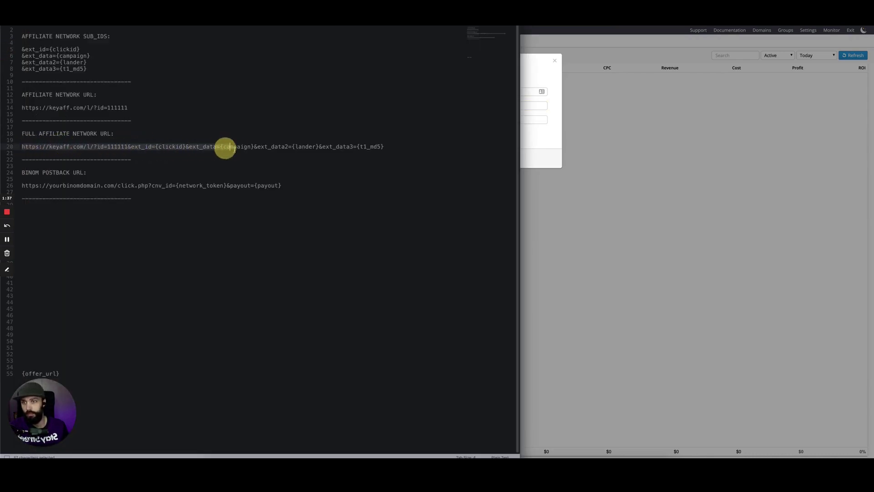
{"action": "left_click", "coordinate": [207, 151]}
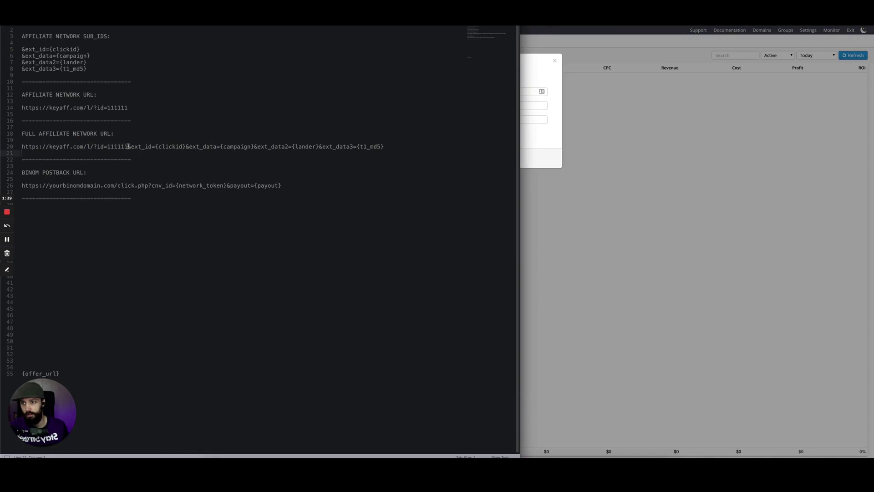
{"action": "left_click_drag", "start_coordinate": [129, 146], "coordinate": [402, 149]}
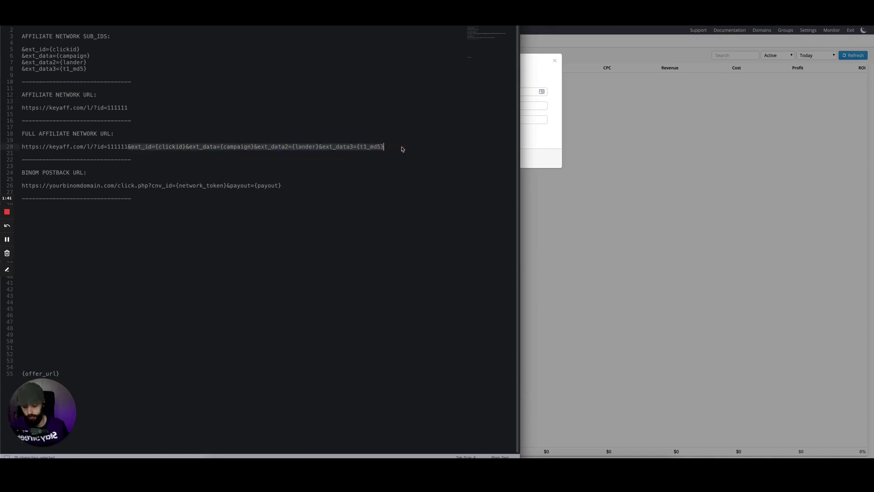
{"action": "key", "text": "ctrl+c"}
{"action": "left_click", "coordinate": [539, 106]}
{"action": "key", "text": "ctrl+v"}
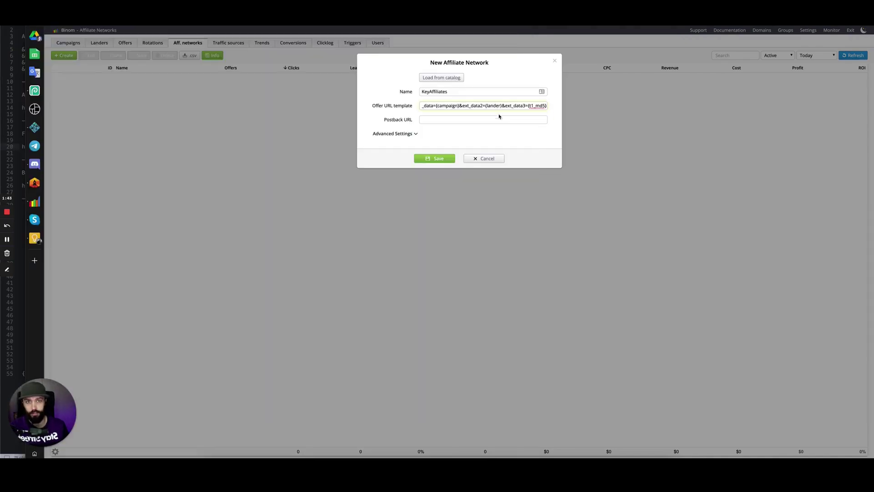
- Review the base affiliate URL (line 20) and network URL (line 14) in the notes
{"action": "left_click", "coordinate": [487, 118]}
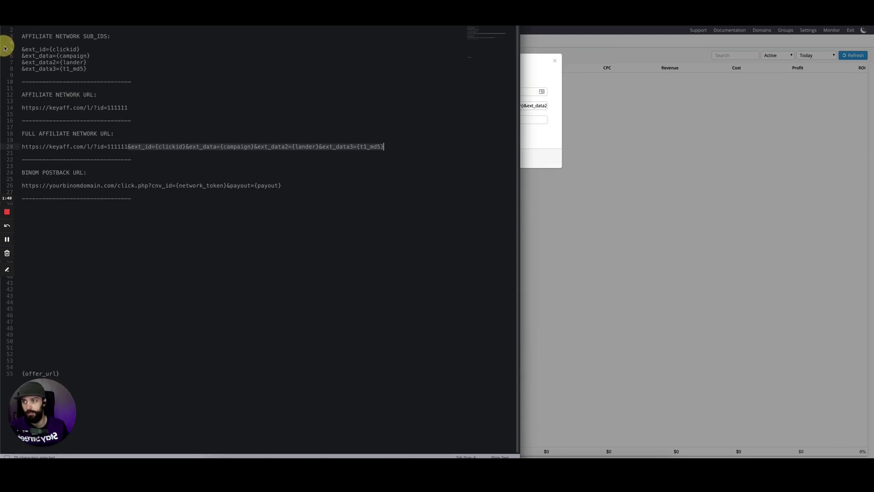
{"action": "key", "text": "super+Tab"}
{"action": "left_click_drag", "start_coordinate": [24, 146], "coordinate": [127, 146]}
{"action": "left_click_drag", "start_coordinate": [132, 109], "coordinate": [17, 111]}
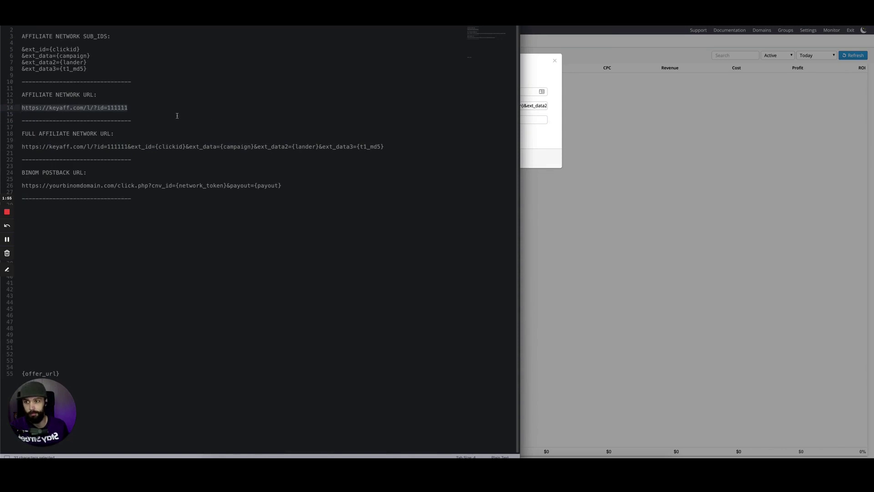
{"action": "left_click", "coordinate": [266, 241]}
{"action": "key", "text": "super+Tab"}
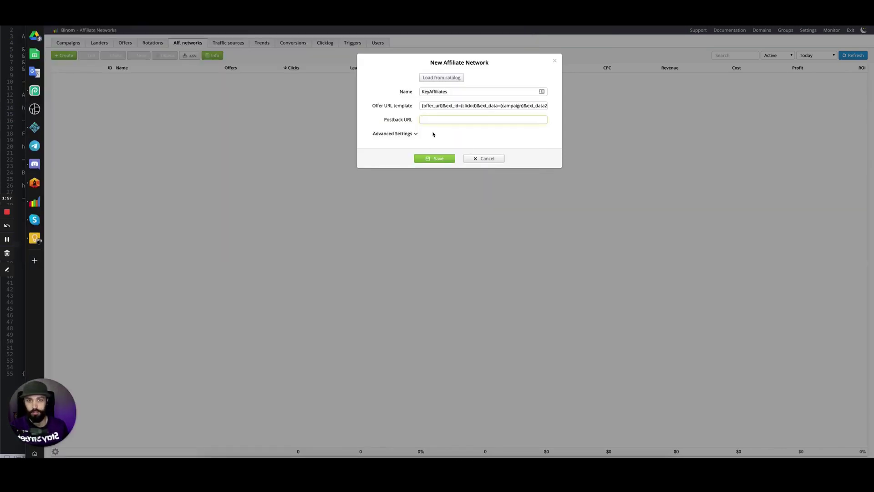
- Copy the full Binom postback URL from line 26 of the notes and return to the form
{"action": "left_click", "coordinate": [425, 119]}
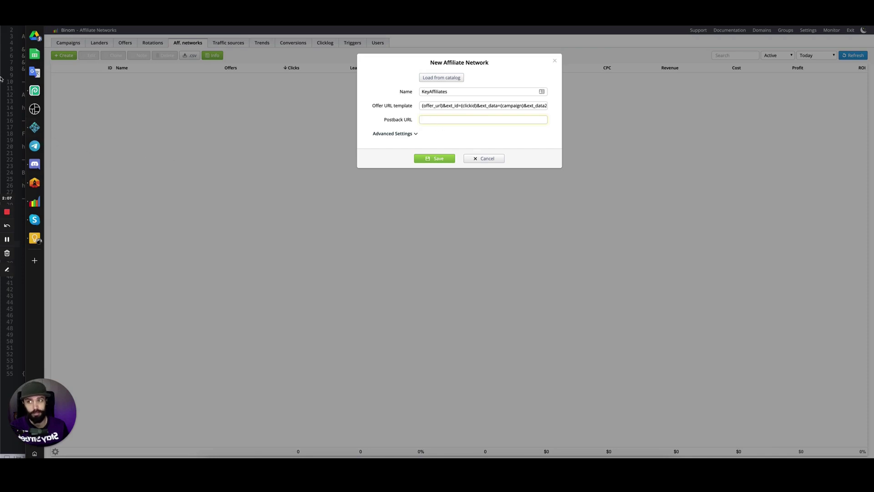
{"action": "left_click", "coordinate": [2, 62]}
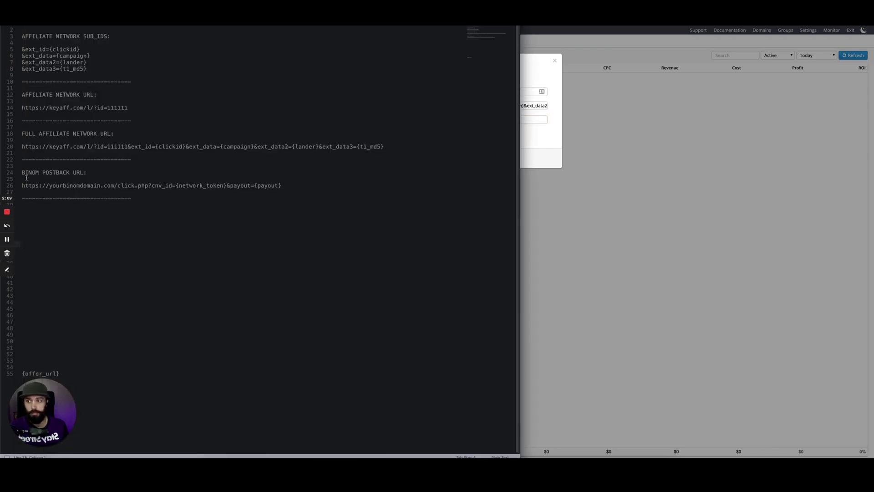
{"action": "left_click_drag", "start_coordinate": [21, 186], "coordinate": [289, 188]}
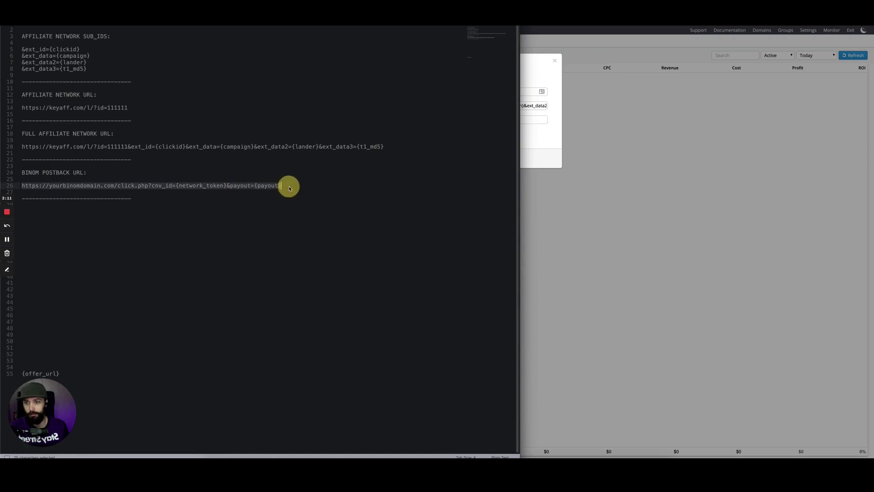
{"action": "left_click", "coordinate": [654, 142]}
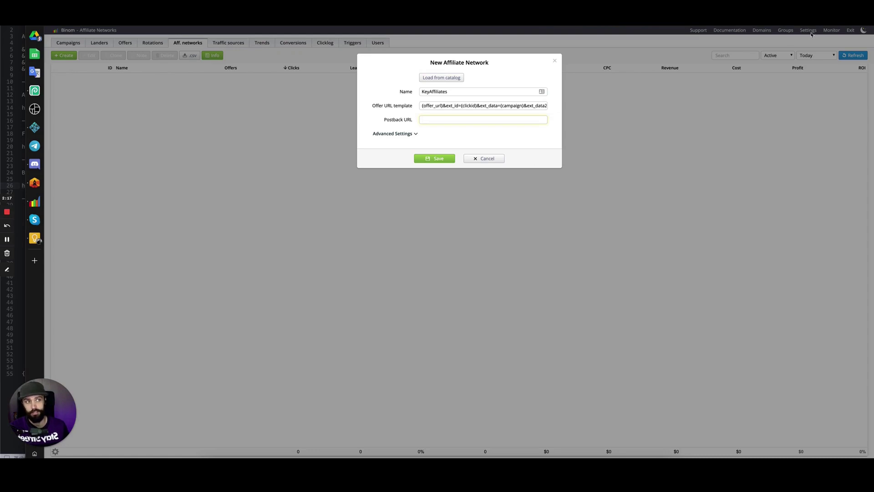
- Paste the click.php?cnv_id={network_token}&payout={payout} postback URL and point out its {network_token} token
{"action": "left_click", "coordinate": [438, 121]}
{"action": "key", "text": "ctrl+v"}
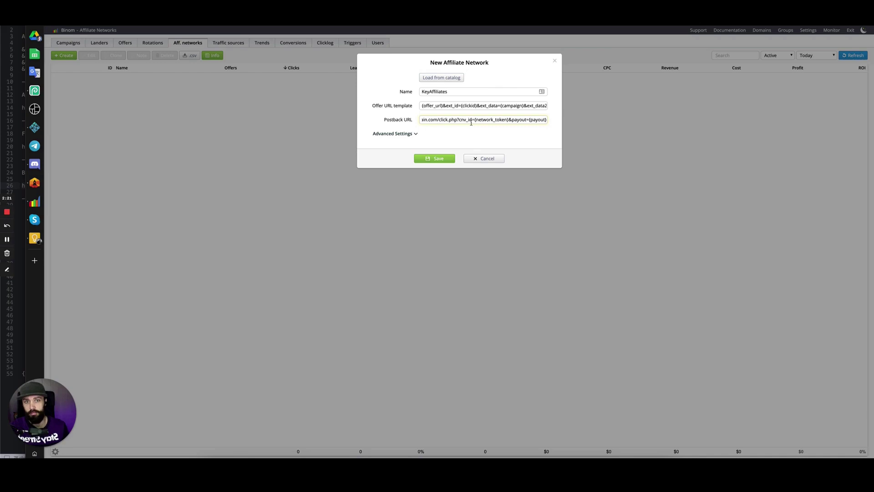
{"action": "left_click_drag", "start_coordinate": [475, 119], "coordinate": [552, 121]}
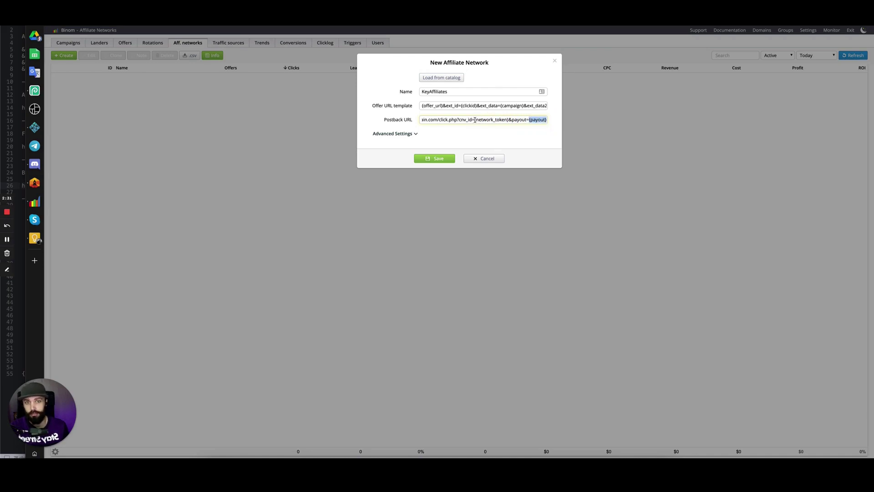
{"action": "left_click_drag", "start_coordinate": [473, 121], "coordinate": [505, 122]}
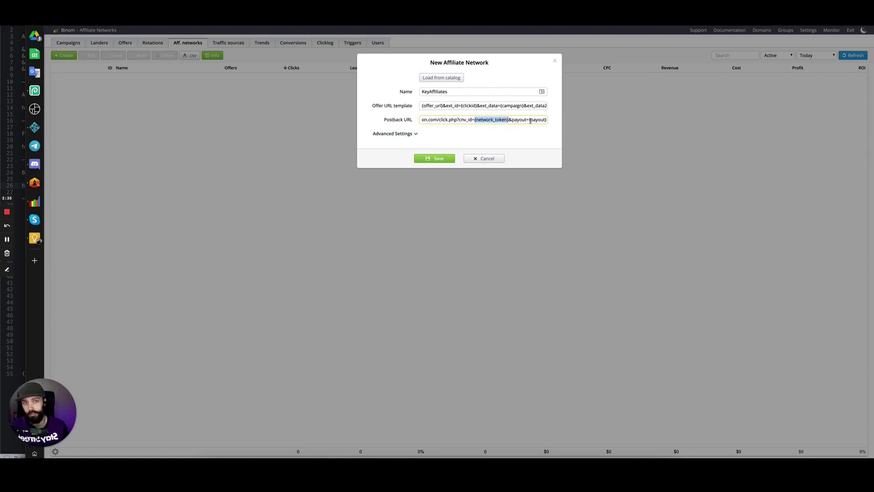
{"action": "left_click", "coordinate": [415, 134]}
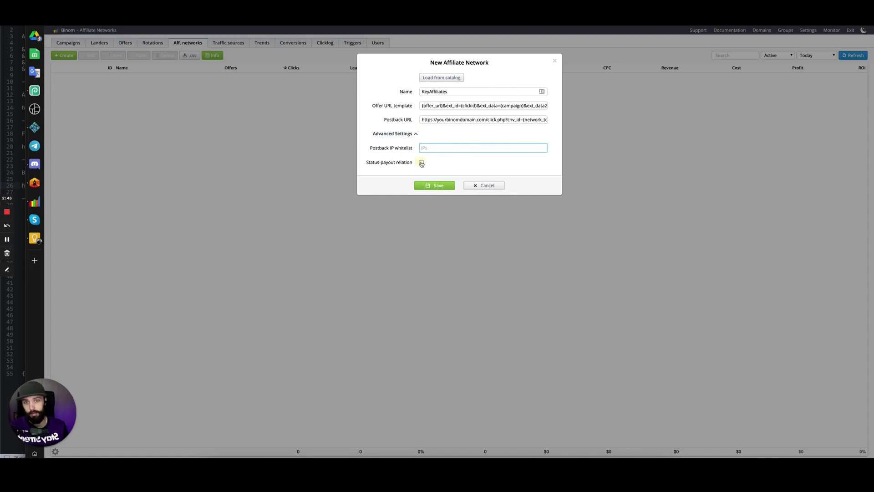
- Leave status-payout relation off and save KeyAffiliates, listed as network ID 1
{"action": "left_click", "coordinate": [421, 162]}
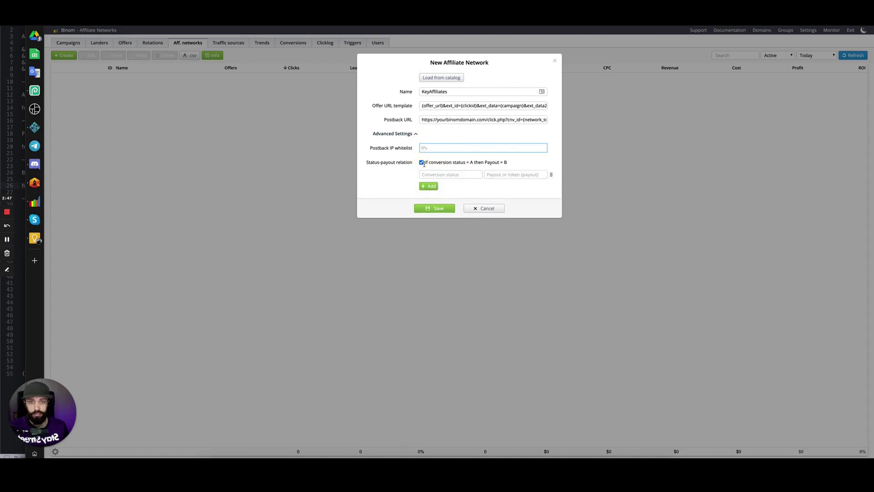
{"action": "left_click", "coordinate": [440, 175]}
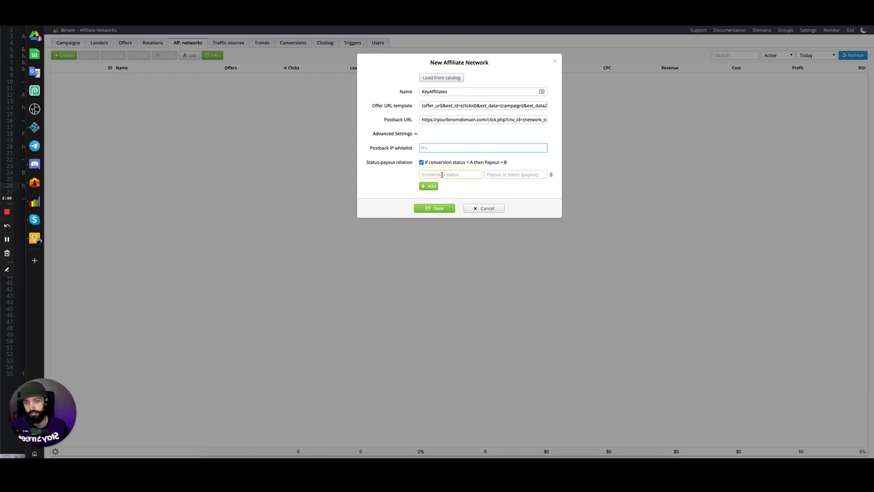
{"action": "left_click", "coordinate": [523, 176]}
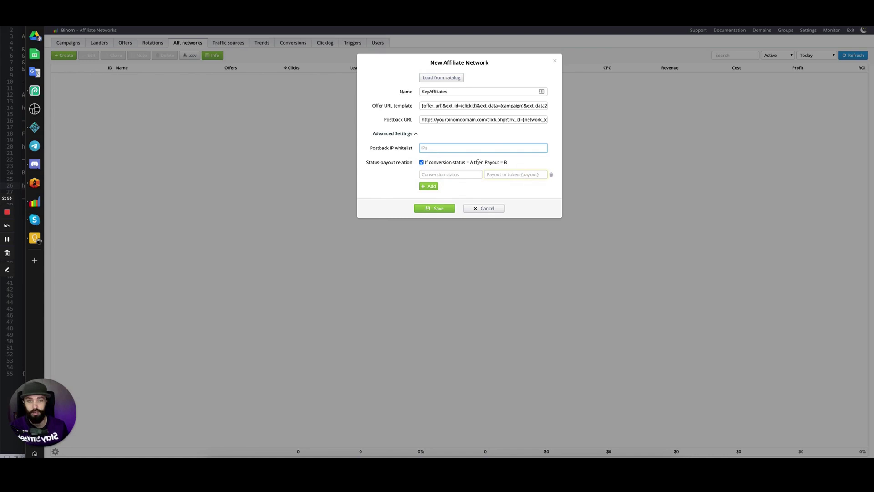
{"action": "left_click", "coordinate": [422, 162]}
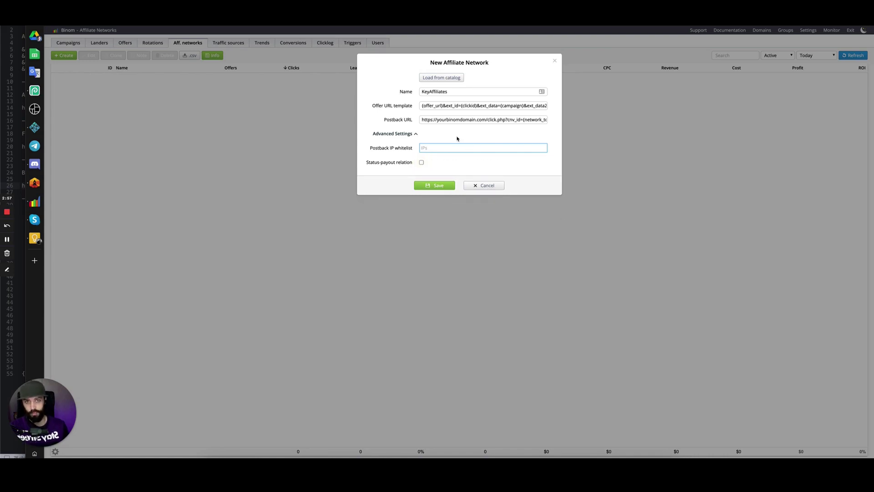
{"action": "left_click", "coordinate": [443, 187]}
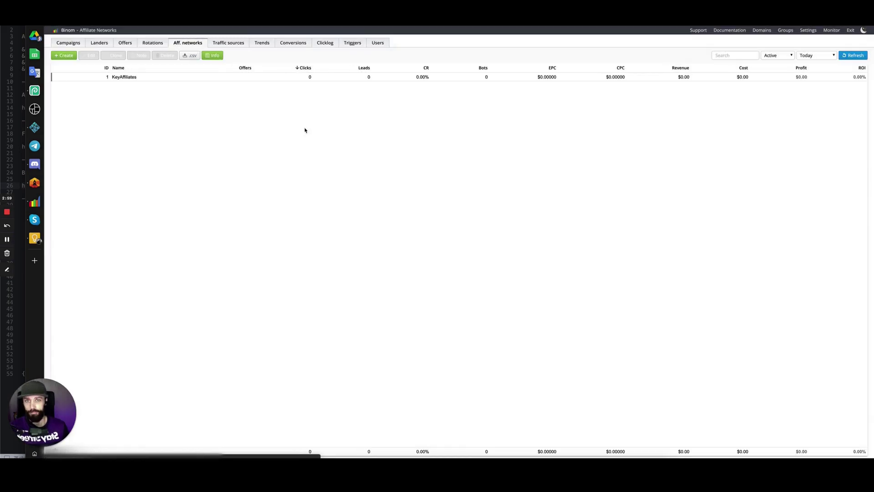
- Start a new offer in Offers and type its name 111111-Awesome-Casino-CPA
{"action": "left_click", "coordinate": [130, 78]}
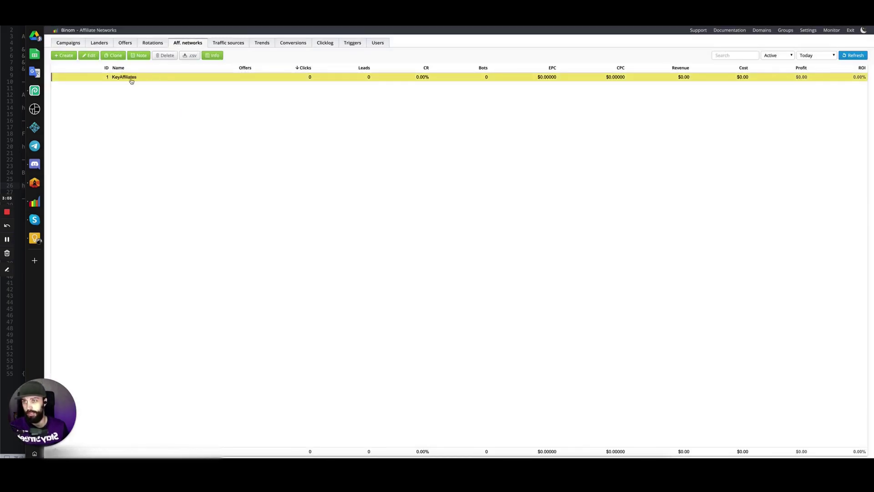
{"action": "left_click", "coordinate": [129, 43]}
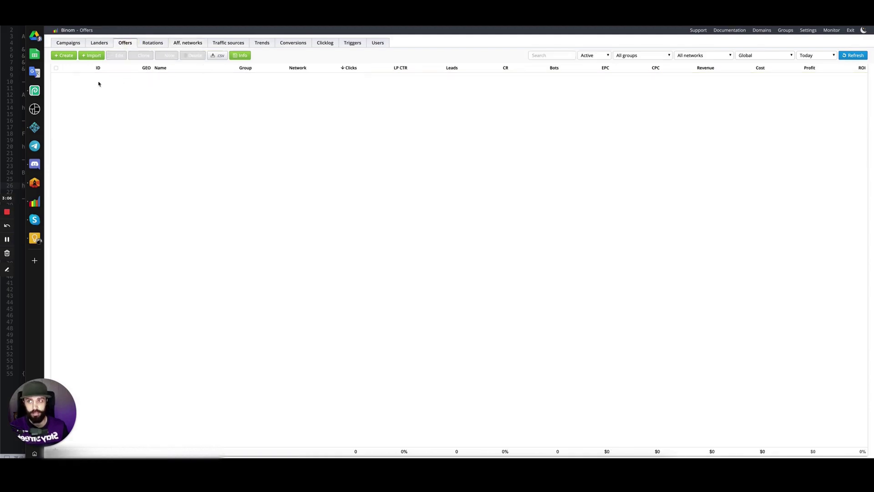
{"action": "left_click", "coordinate": [64, 55]}
{"action": "left_click", "coordinate": [421, 78]}
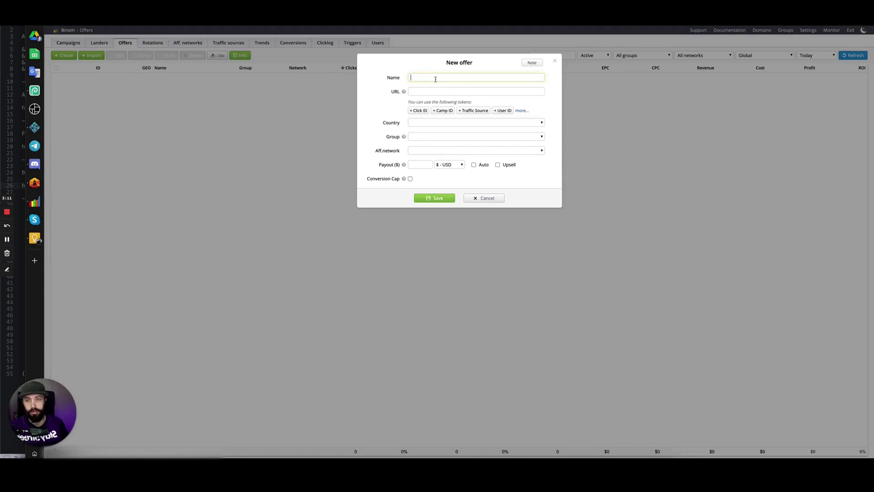
{"action": "type", "text": "11"}
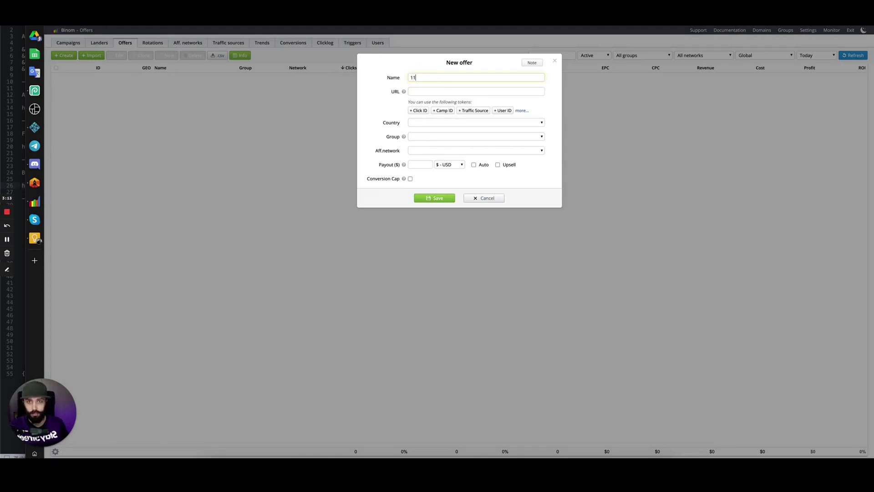
{"action": "type", "text": "1111-"}
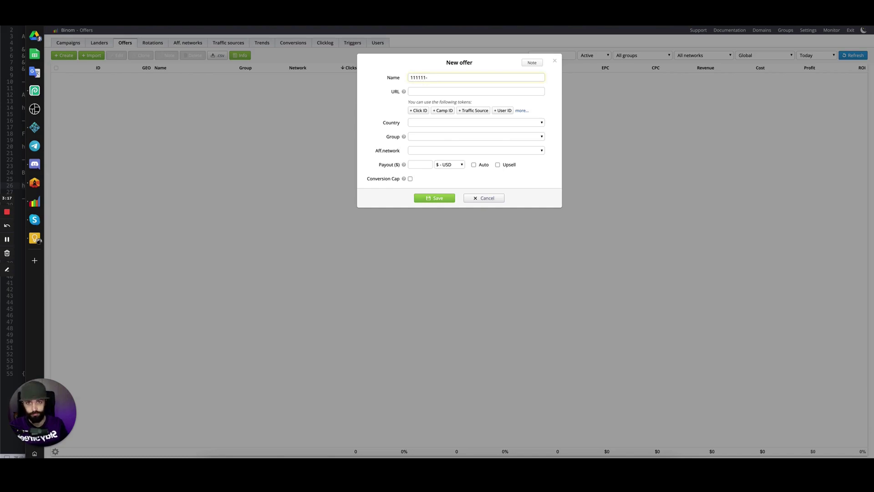
{"action": "type", "text": "Awesome-C"}
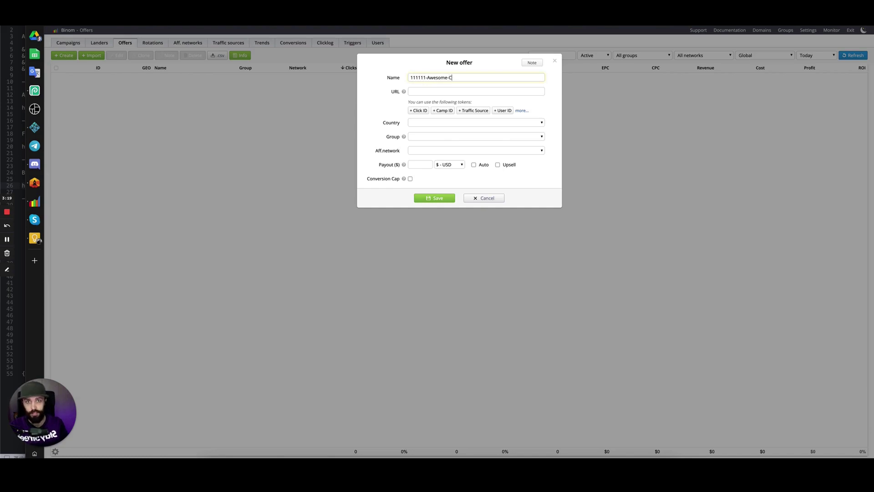
{"action": "type", "text": "asino-CPA"}
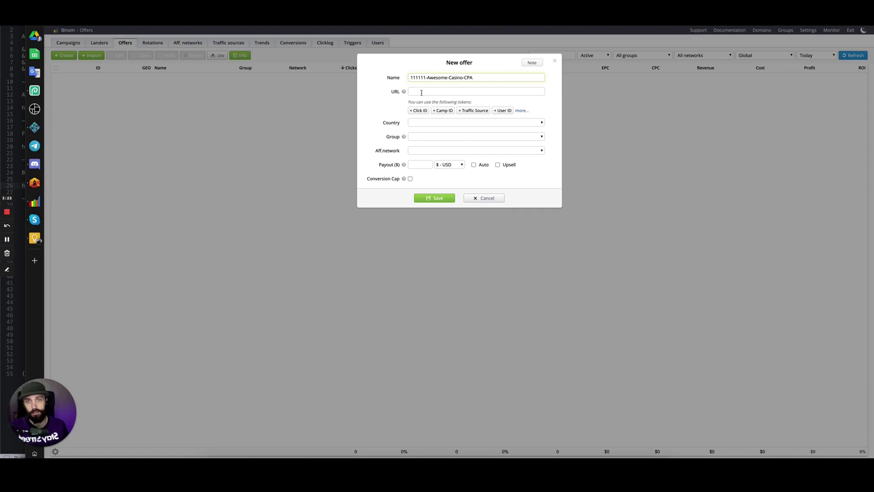
{"action": "left_click", "coordinate": [2, 116]}
{"action": "left_click_drag", "start_coordinate": [112, 105], "coordinate": [13, 108]}
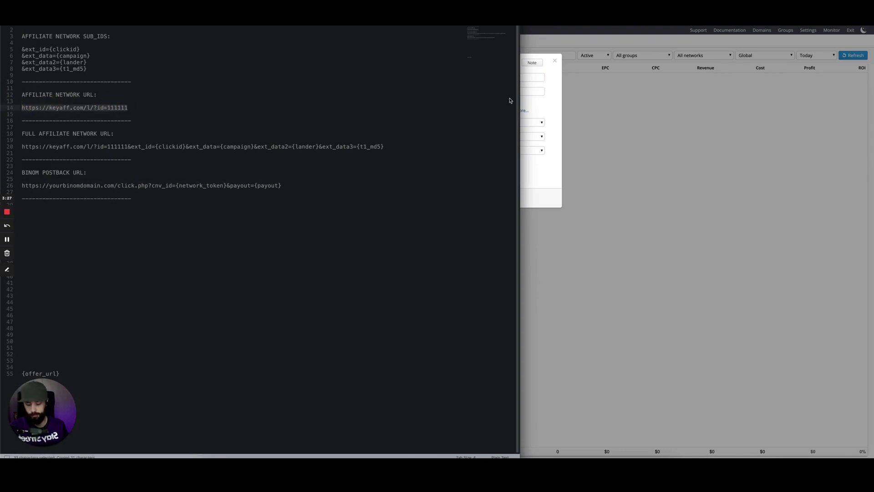
{"action": "left_click", "coordinate": [552, 109]}
{"action": "left_click", "coordinate": [454, 91]}
{"action": "key", "text": "ctrl+v"}
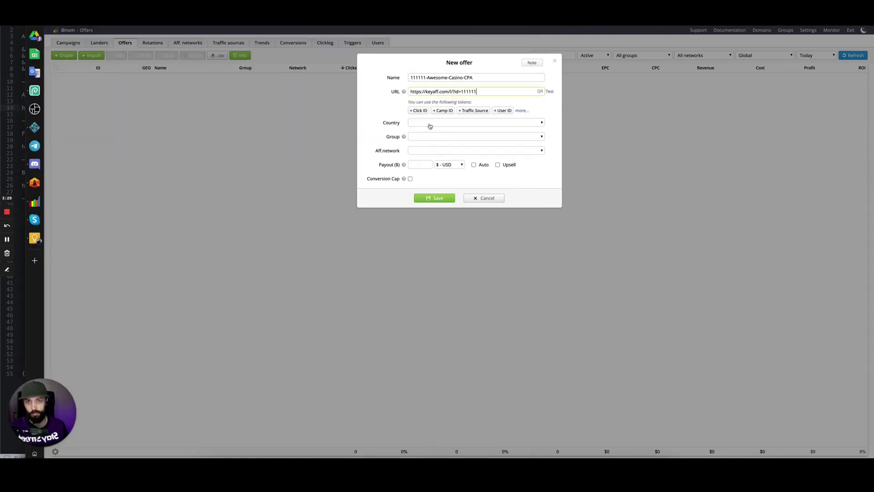
- Set the offer country to Australia and leave the Group empty
{"action": "left_click", "coordinate": [427, 124]}
{"action": "key", "text": "Up"}
{"action": "key", "text": "Down"}
{"action": "key", "text": "Down"}
{"action": "key", "text": "Up"}
{"action": "key", "text": "Up"}
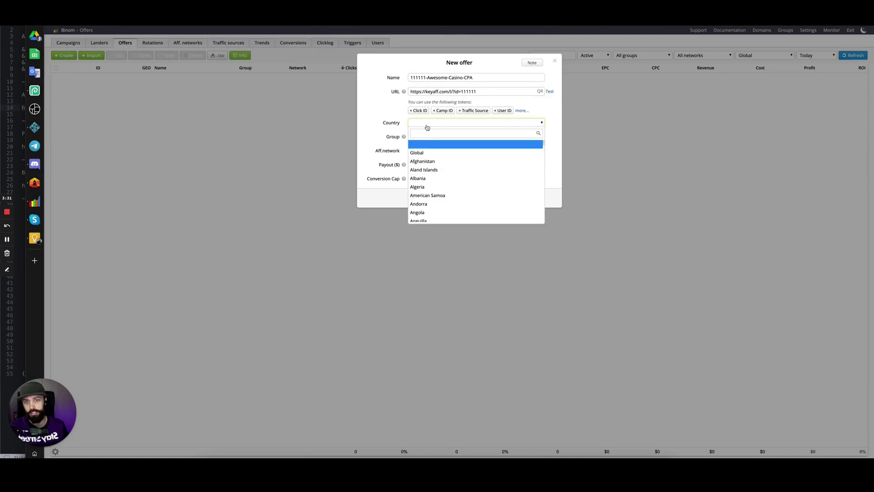
{"action": "type", "text": "Aus"}
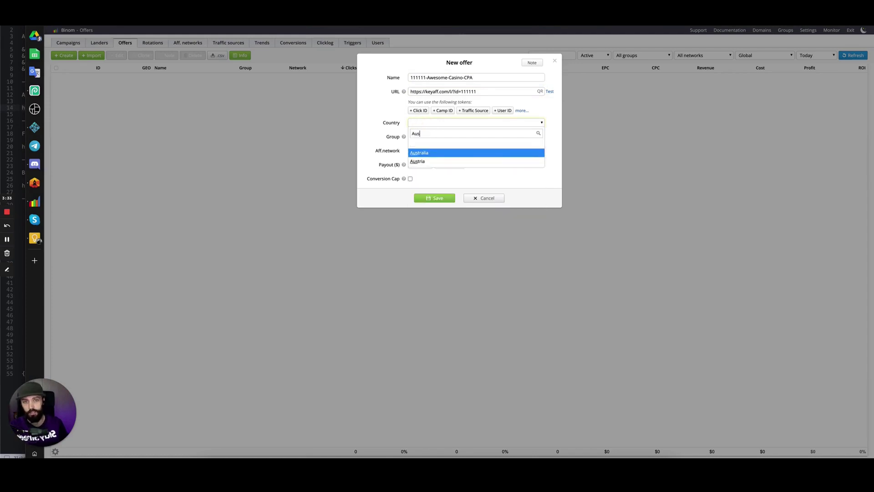
{"action": "left_click", "coordinate": [423, 153]}
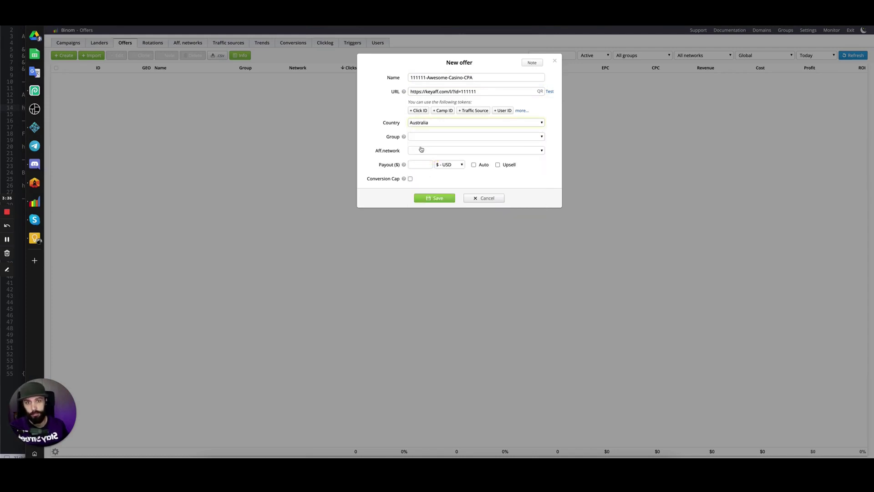
{"action": "left_click", "coordinate": [427, 137]}
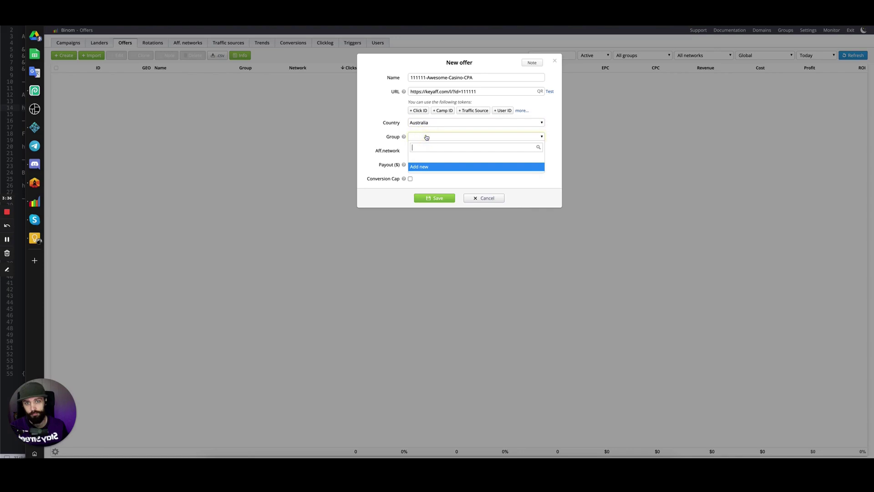
{"action": "left_click", "coordinate": [377, 130]}
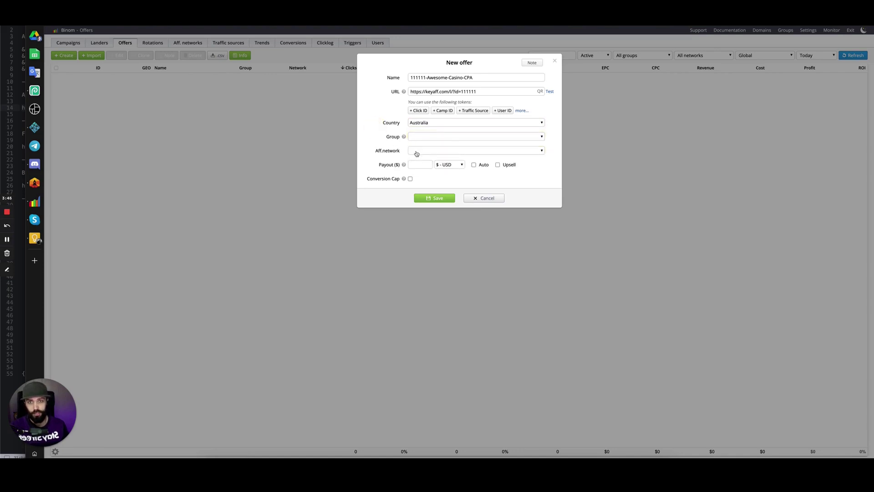
{"action": "left_click", "coordinate": [416, 151]}
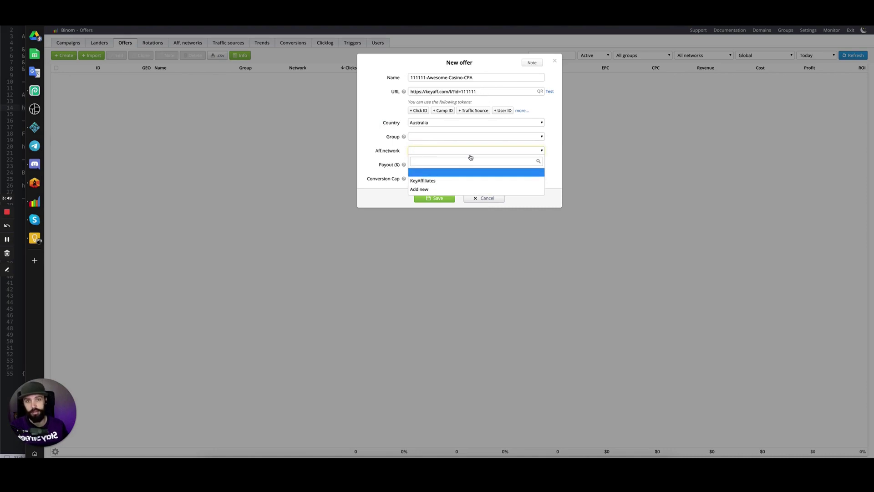
- Assign the offer to KeyAffiliates and review its added tracking tokens and generated postback URL
{"action": "left_click", "coordinate": [432, 182]}
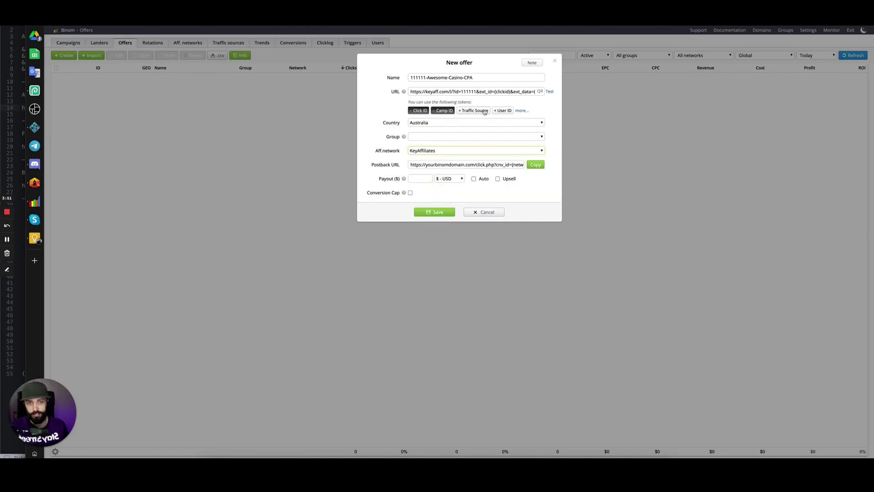
{"action": "left_click_drag", "start_coordinate": [477, 93], "coordinate": [541, 96]}
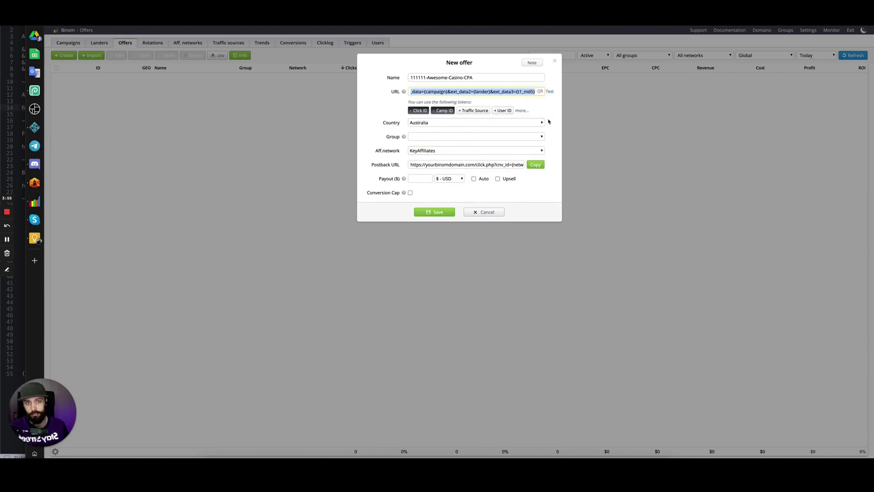
{"action": "left_click", "coordinate": [550, 112]}
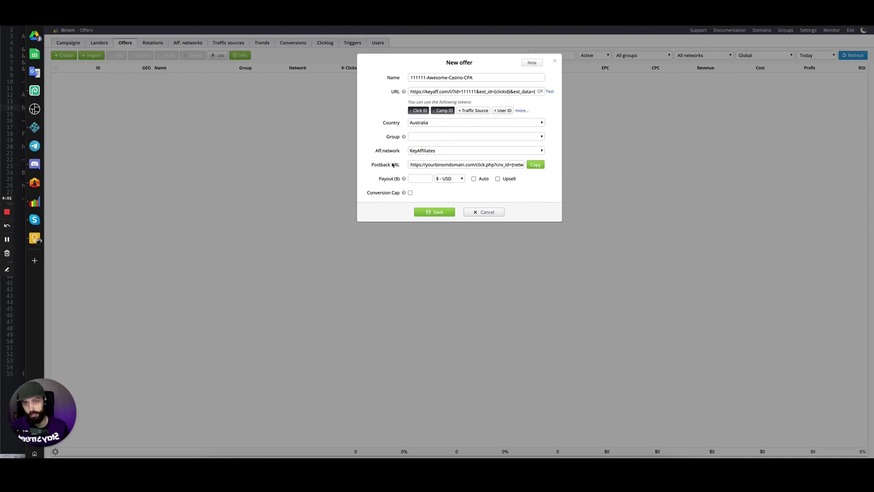
{"action": "left_click_drag", "start_coordinate": [410, 165], "coordinate": [538, 173]}
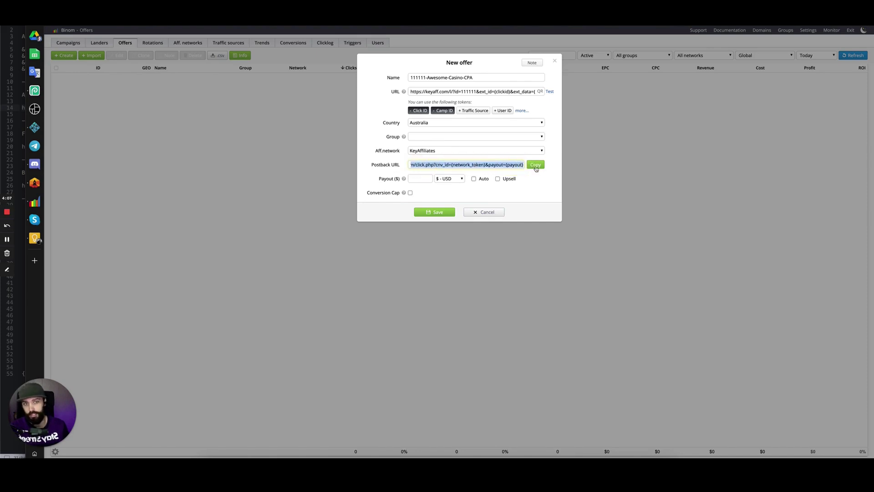
{"action": "left_click", "coordinate": [540, 184]}
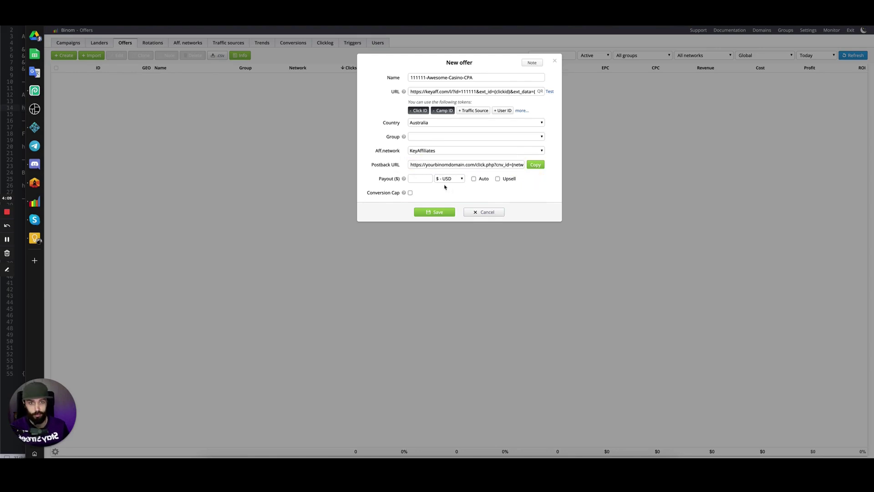
- Enable Auto payout and point out the {payout} token in the postback URL
{"action": "left_click", "coordinate": [473, 179]}
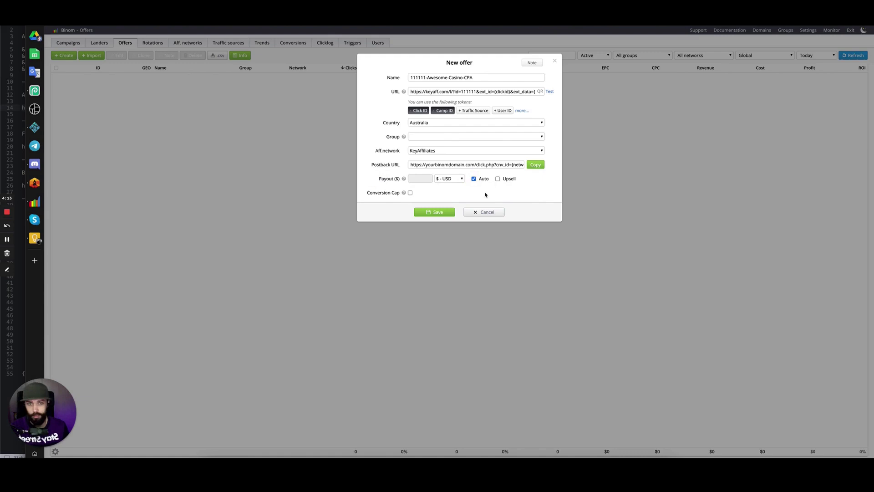
{"action": "mouse_move", "coordinate": [507, 164]}
{"action": "left_mouse_down"}
{"action": "mouse_move", "coordinate": [534, 164]}
{"action": "mouse_move", "coordinate": [523, 164]}
{"action": "left_mouse_up"}
{"action": "left_click", "coordinate": [505, 164]}
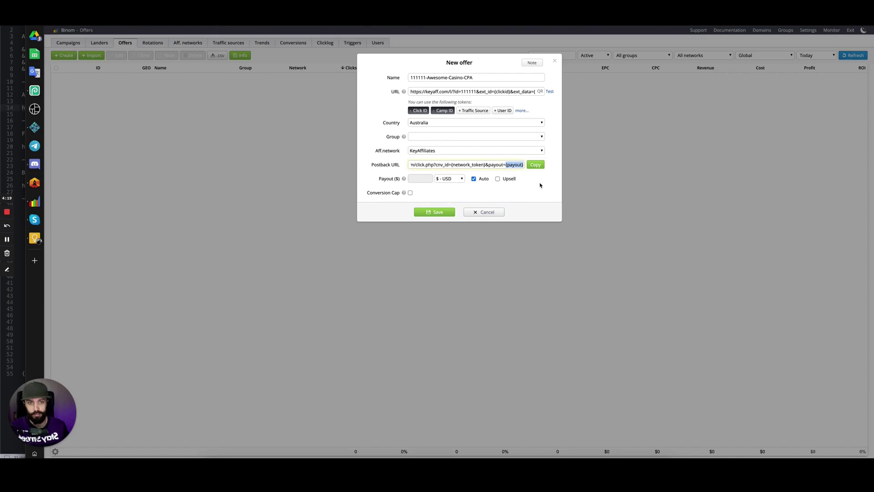
{"action": "left_click", "coordinate": [537, 186]}
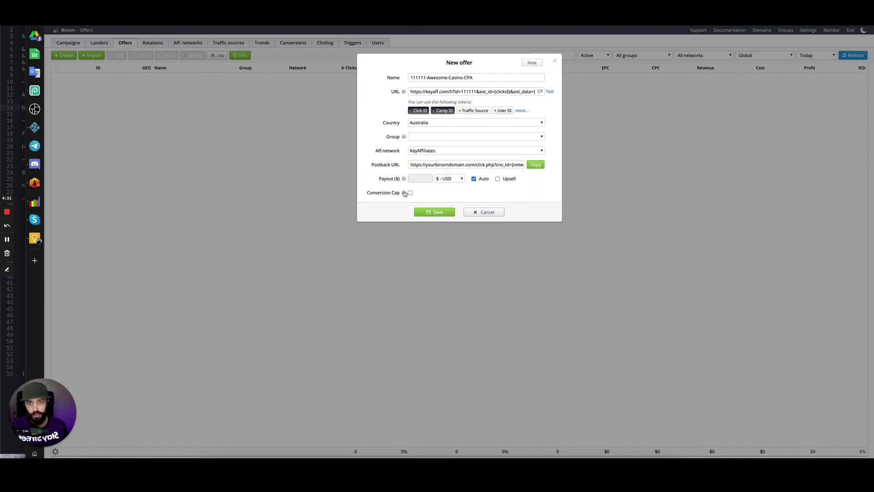
{"action": "mouse_move", "coordinate": [405, 194]}
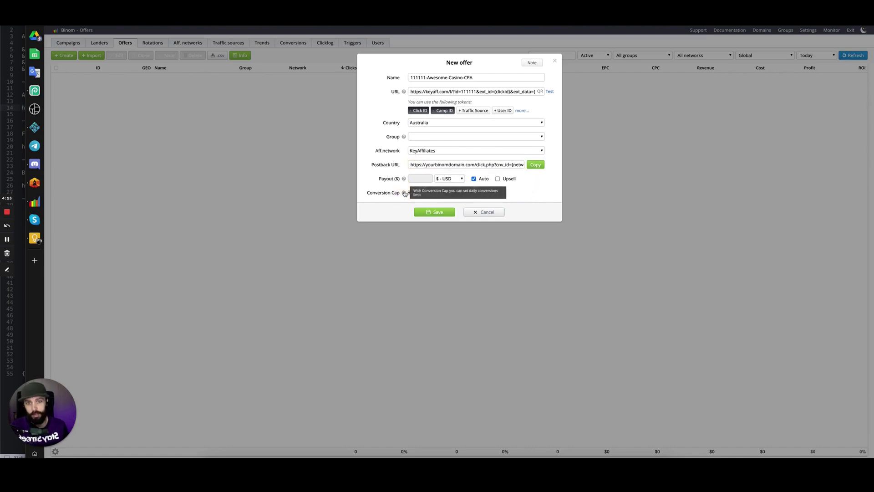
- Leave conversion cap and alternative offer unset, and save the offer as ID 1 (GEO AU)
{"action": "left_click", "coordinate": [410, 193]}
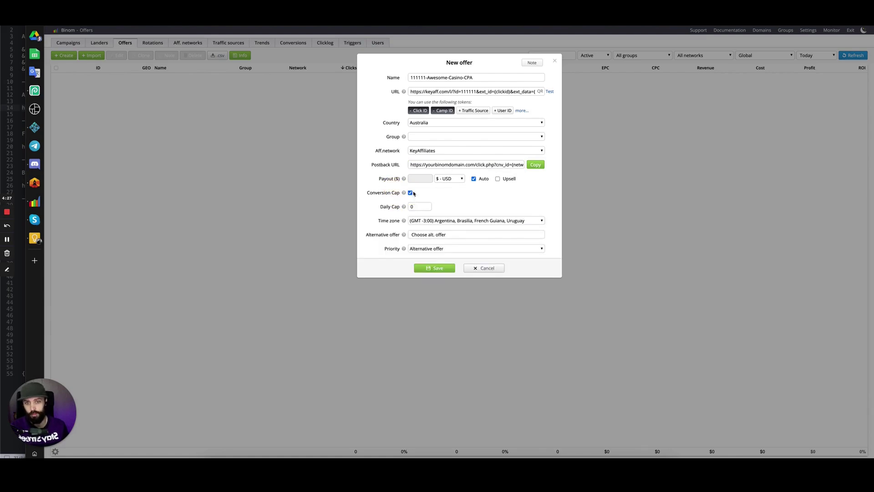
{"action": "left_click", "coordinate": [427, 236]}
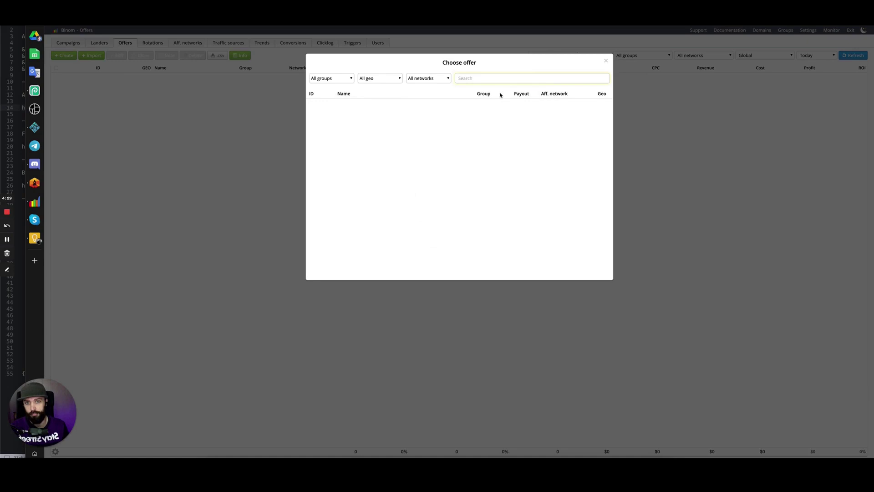
{"action": "left_click", "coordinate": [608, 61]}
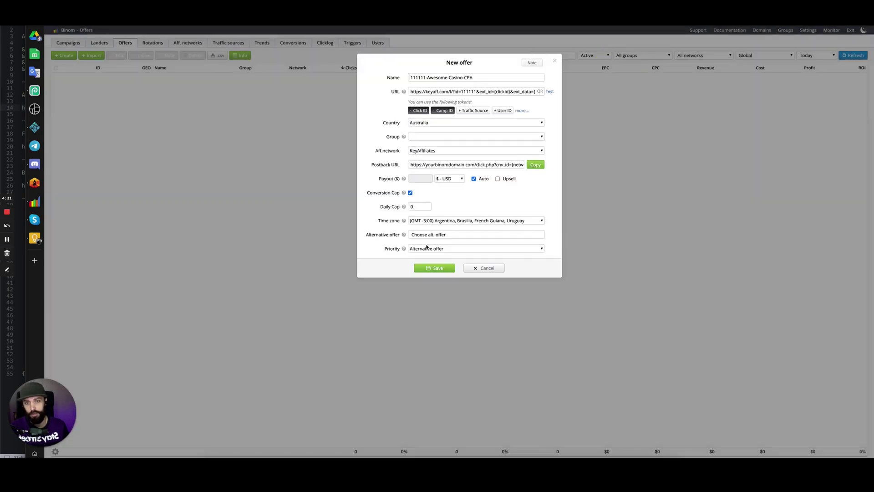
{"action": "left_click", "coordinate": [410, 193]}
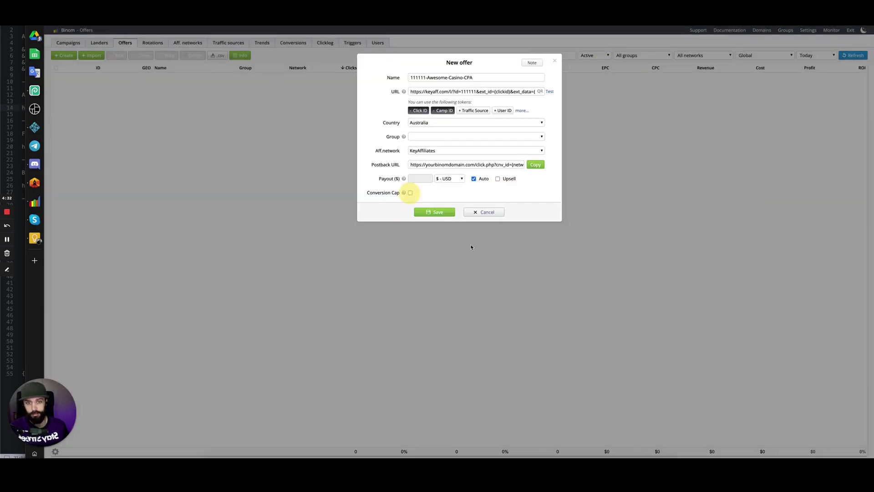
{"action": "left_click", "coordinate": [441, 213]}
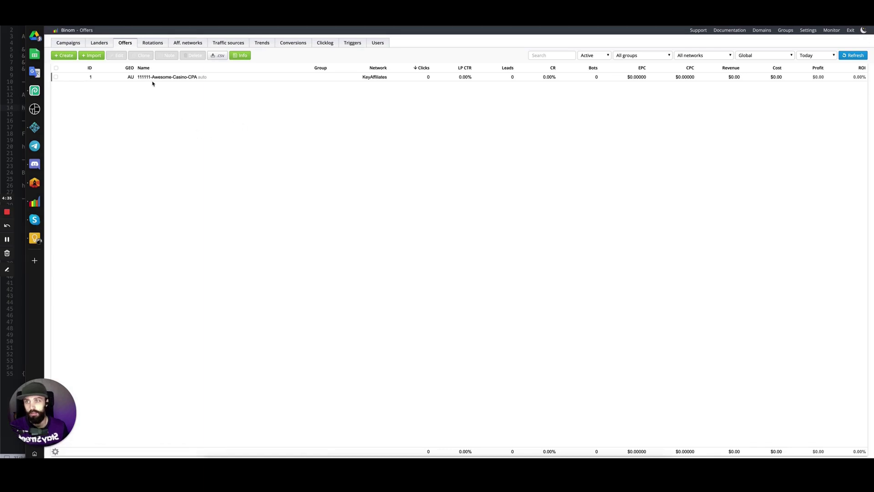